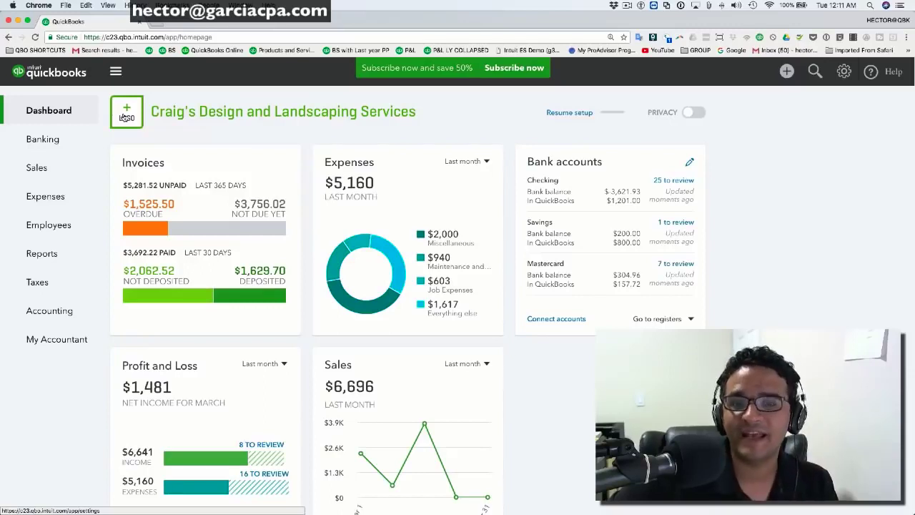
# - Open the Profit and Loss report and review its sections from Income down to Net Income
pyautogui.click(50, 256)
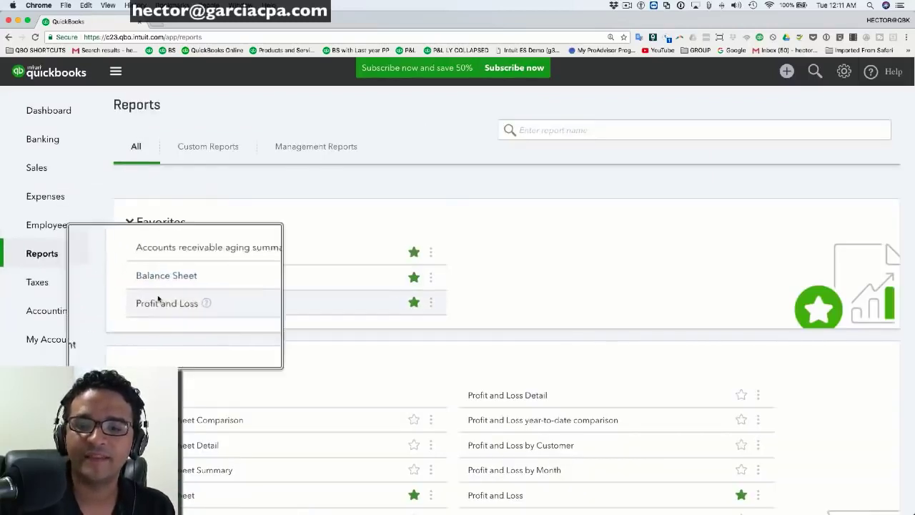
pyautogui.click(175, 301)
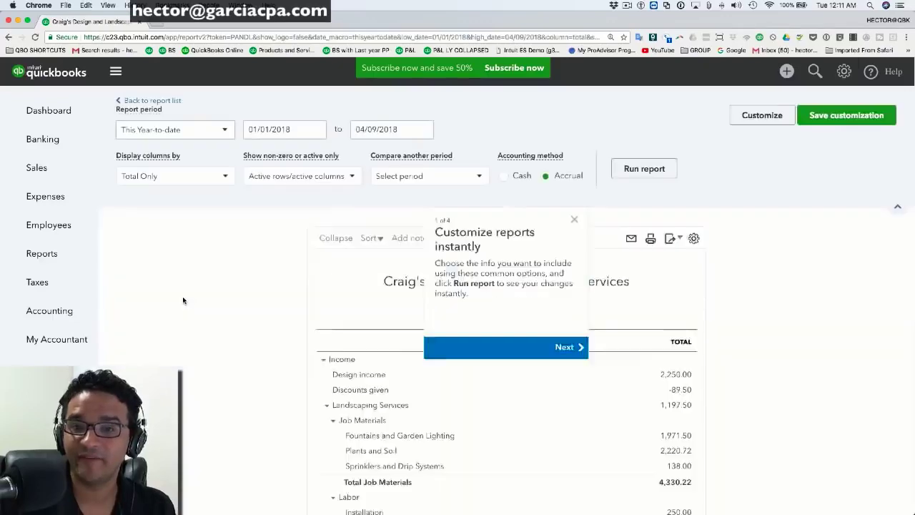
pyautogui.click(574, 88)
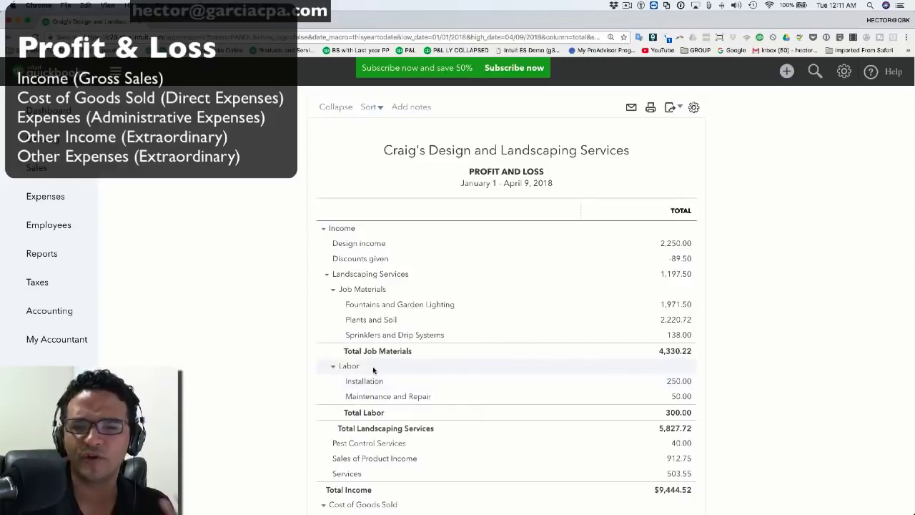
pyautogui.scroll(-5, 372, 369)
pyautogui.scroll(-2, 373, 366)
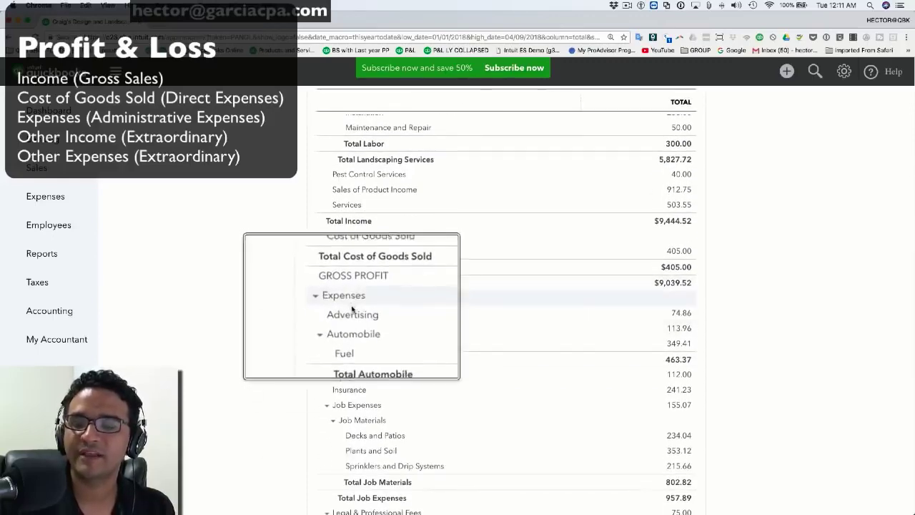
pyautogui.scroll(-11, 363, 342)
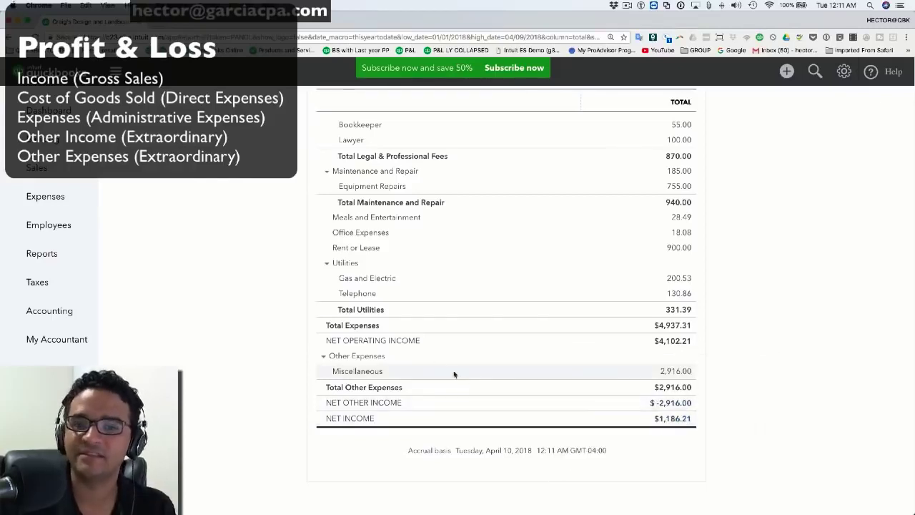
# - Open the Balance Sheet report and review its overall structure and its current and fixed asset sections
pyautogui.click(50, 254)
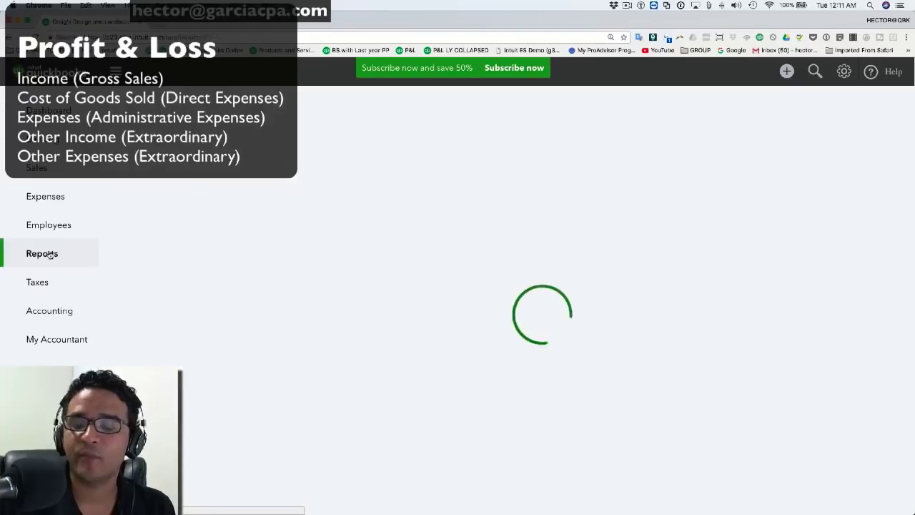
pyautogui.scroll(-1, 159, 276)
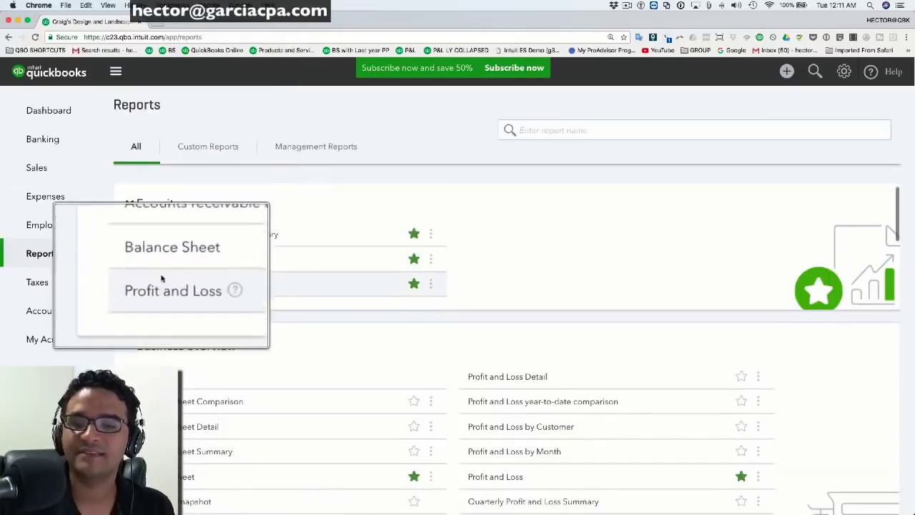
pyautogui.click(160, 260)
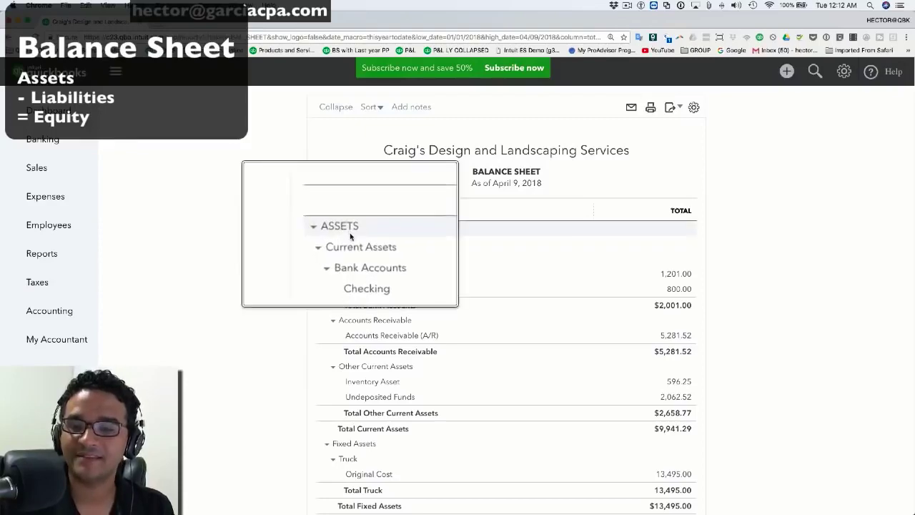
pyautogui.scroll(-5, 351, 243)
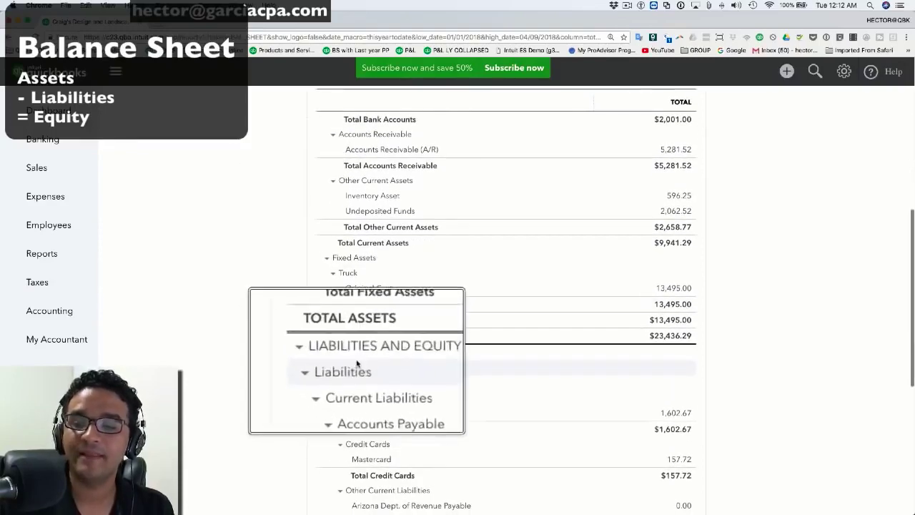
pyautogui.scroll(-6, 354, 387)
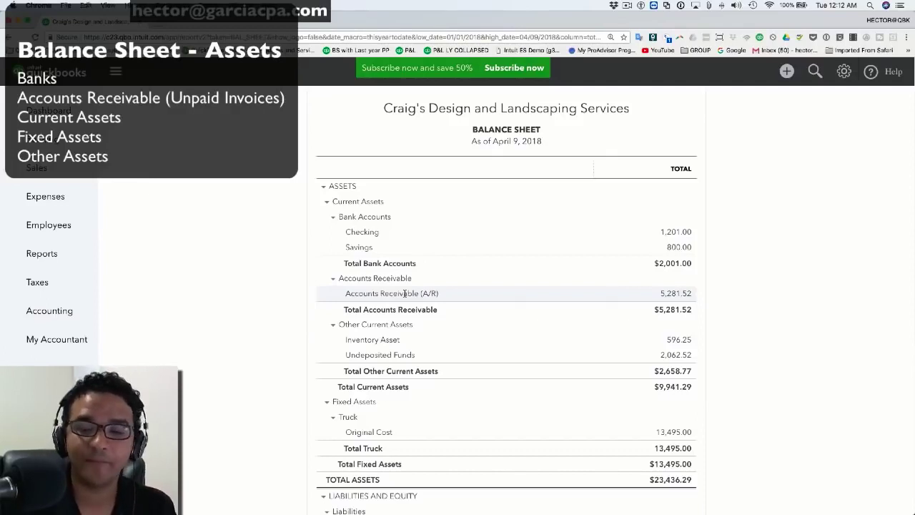
pyautogui.scroll(-2, 405, 293)
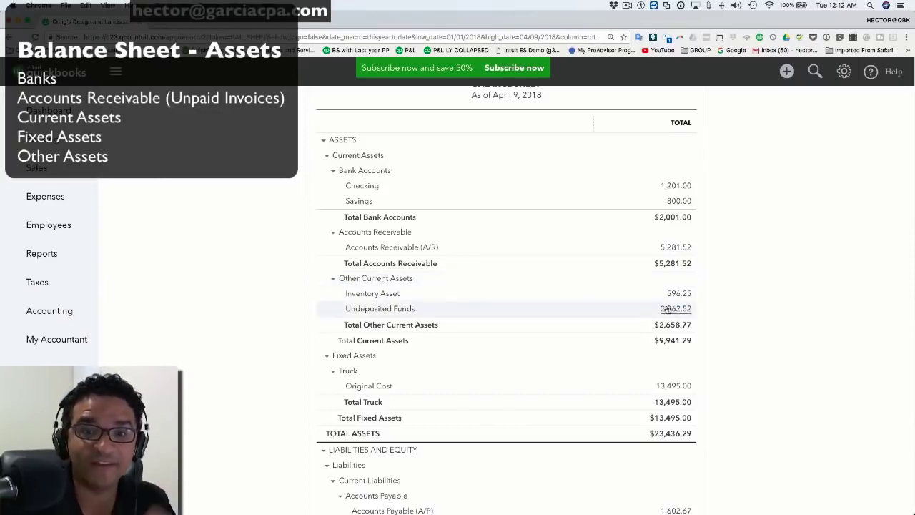
pyautogui.scroll(-5, 667, 309)
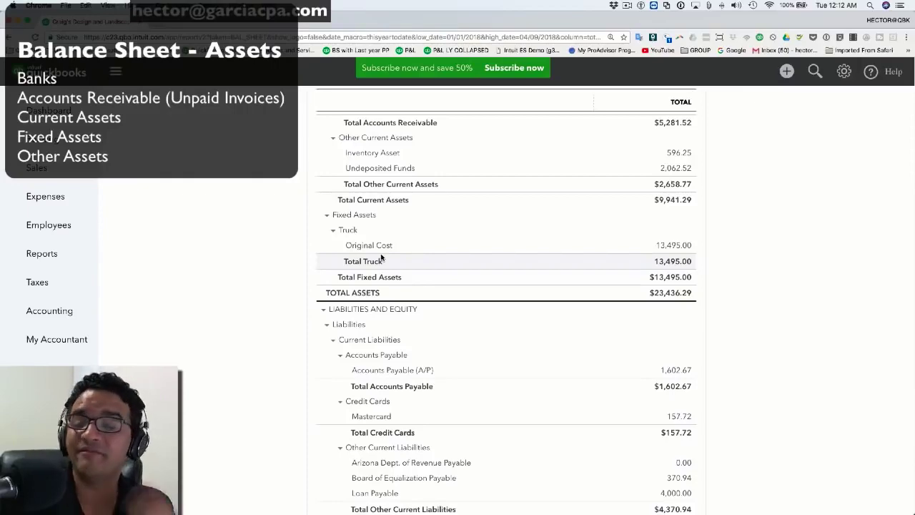
# - Examine the Balance Sheet's liabilities and equity sections, from Accounts Payable down to Total Equity
pyautogui.scroll(-3, 401, 259)
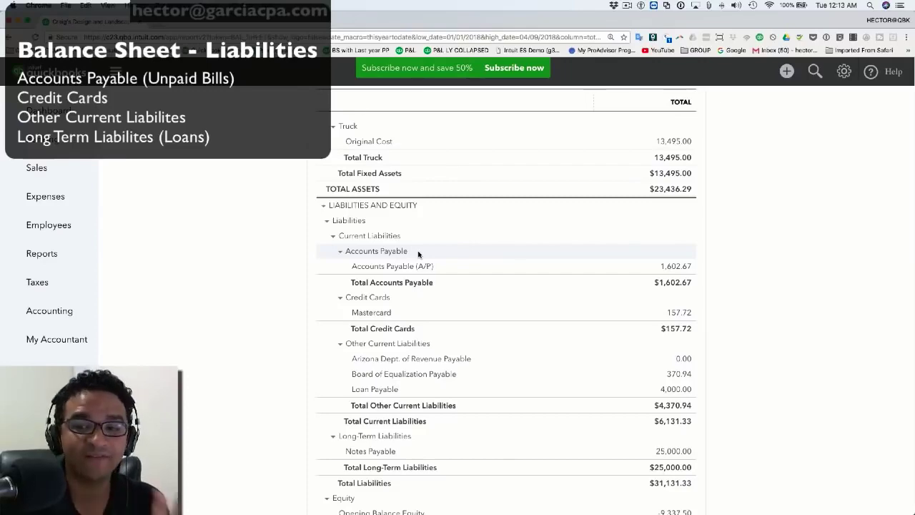
pyautogui.scroll(-3, 418, 254)
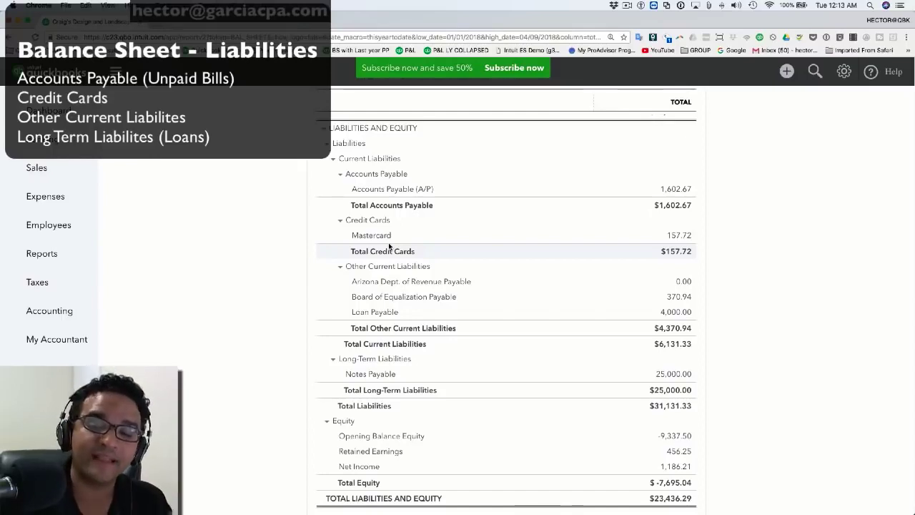
pyautogui.scroll(-2, 417, 272)
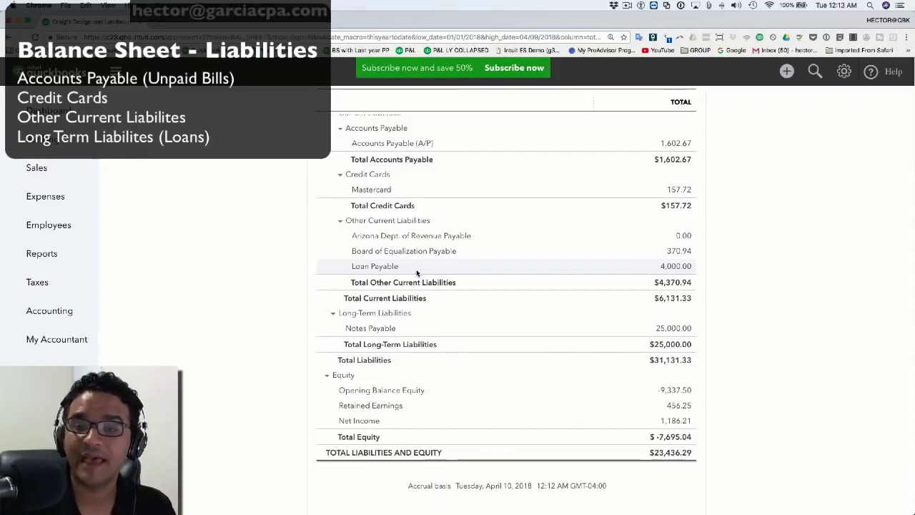
pyautogui.scroll(-1, 417, 272)
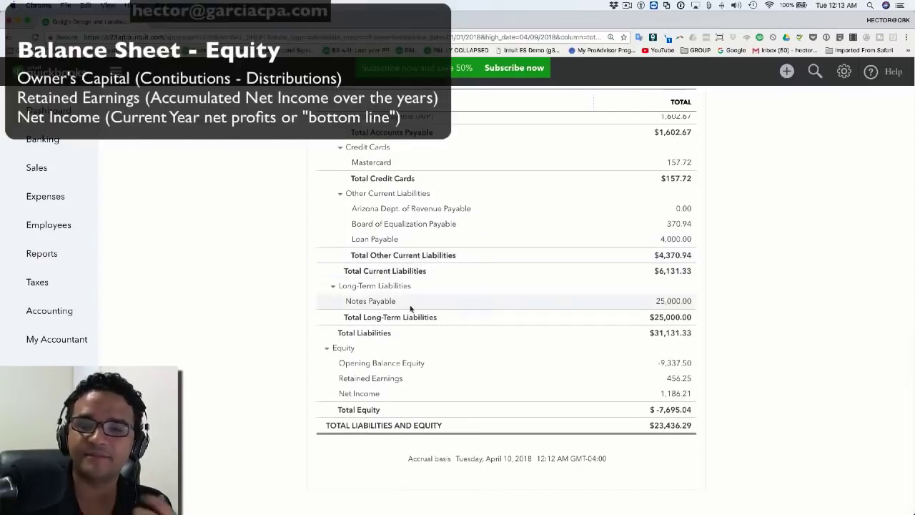
pyautogui.scroll(-1, 636, 376)
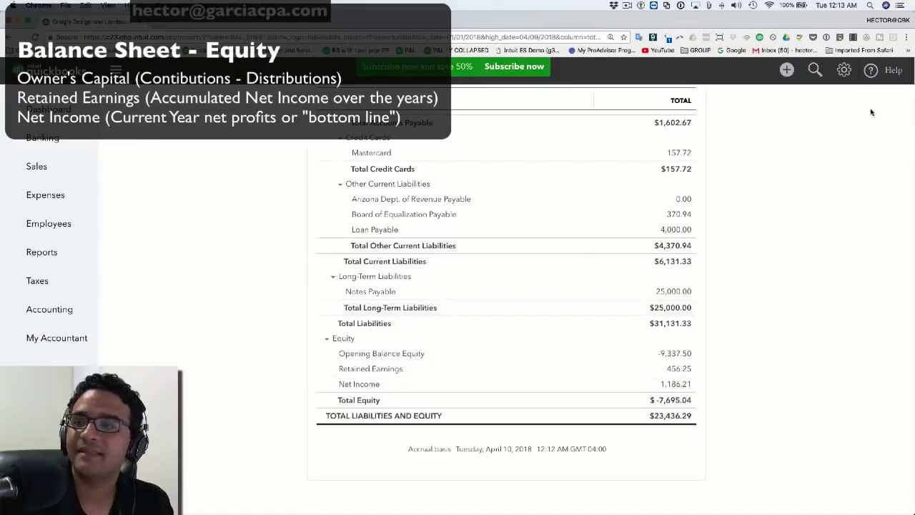
# - Open the company's Chart of Accounts
pyautogui.rightClick(846, 74)
pyautogui.click(847, 75)
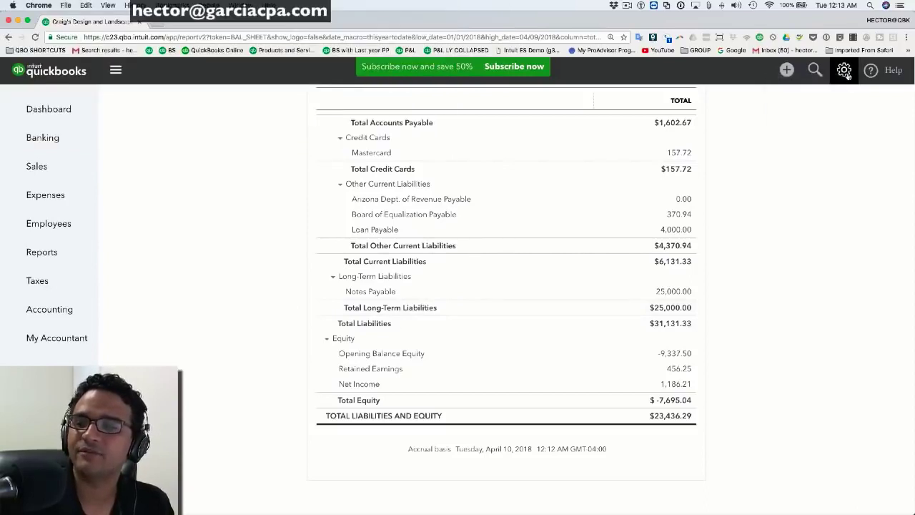
pyautogui.scroll(5, 845, 77)
pyautogui.scroll(-5, 829, 76)
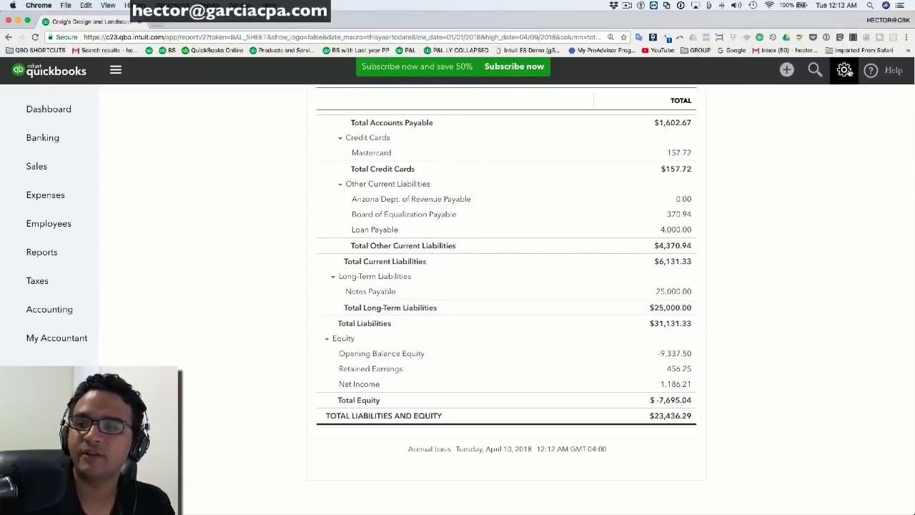
pyautogui.click(845, 71)
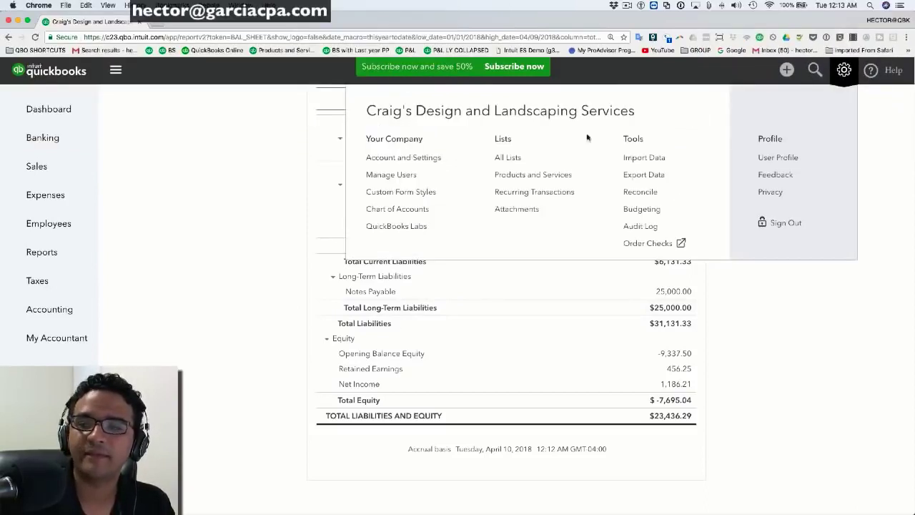
pyautogui.click(401, 208)
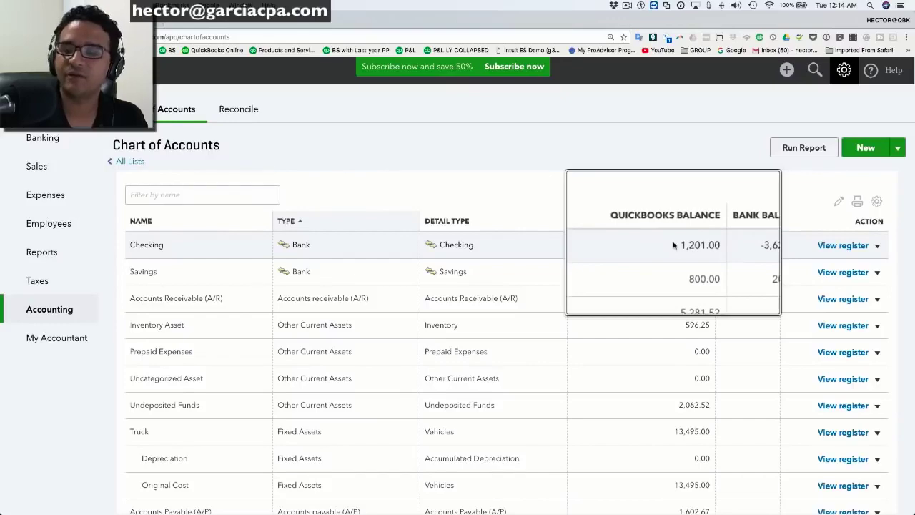
# - Examine the balance sheet accounts in the Chart of Accounts, comparing types from Bank through liabilities to Equity
pyautogui.scroll(-5, 674, 250)
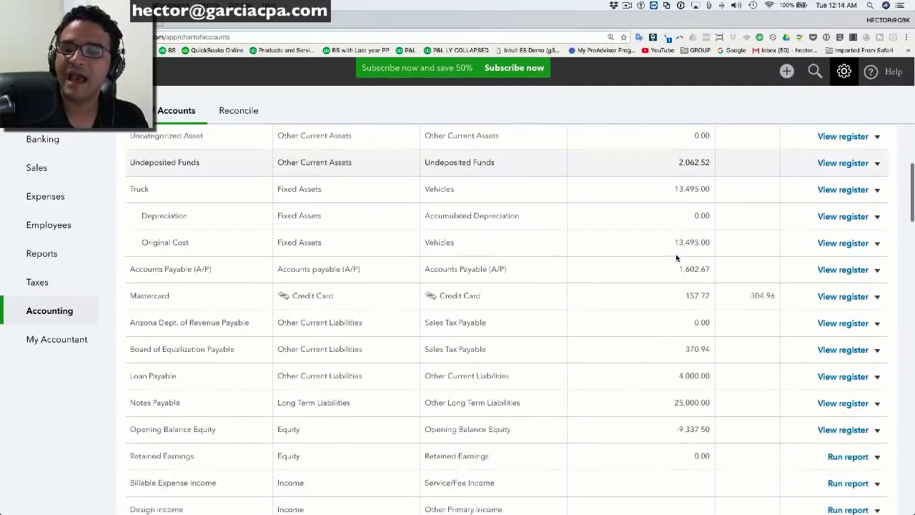
pyautogui.scroll(-4, 676, 257)
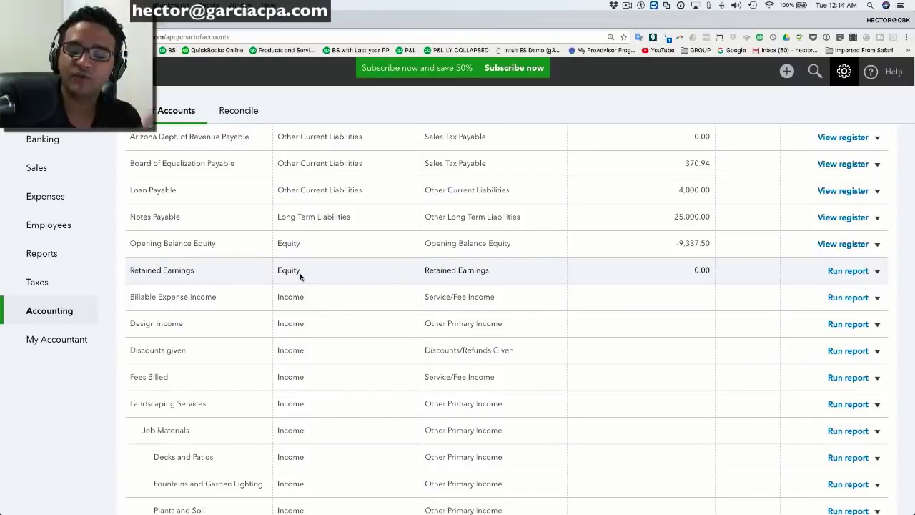
pyautogui.scroll(10, 300, 277)
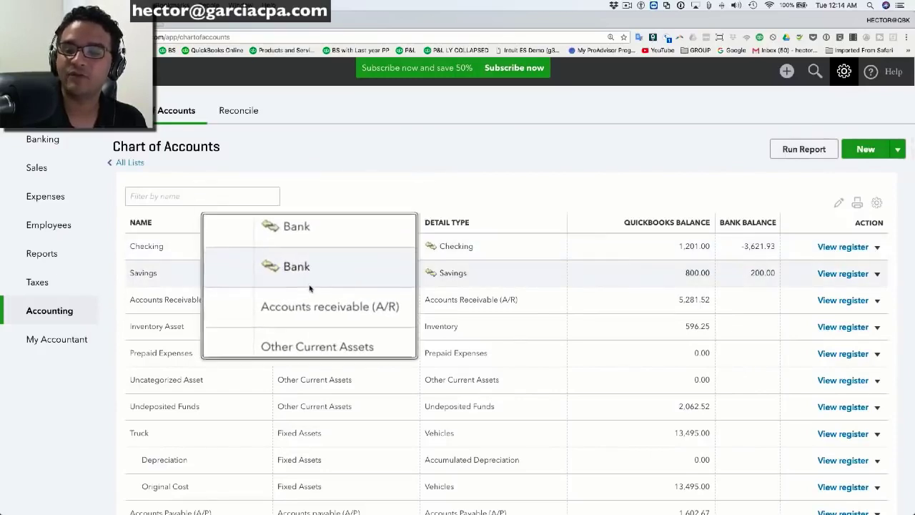
pyautogui.scroll(-5, 321, 326)
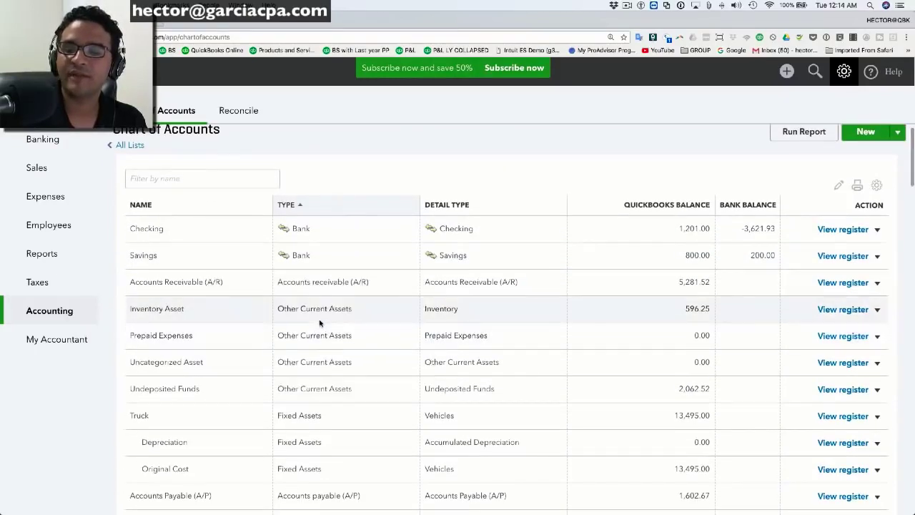
pyautogui.scroll(-4, 323, 290)
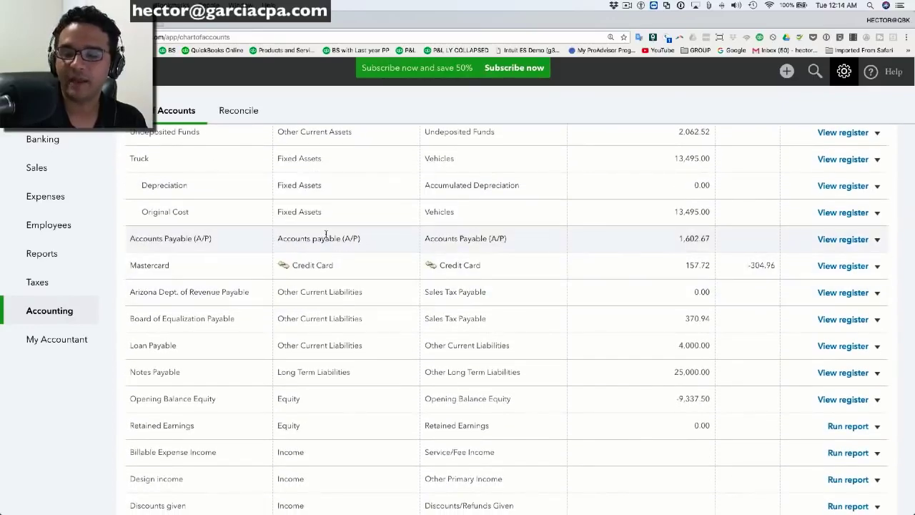
pyautogui.scroll(-1, 315, 262)
pyautogui.scroll(-2, 315, 262)
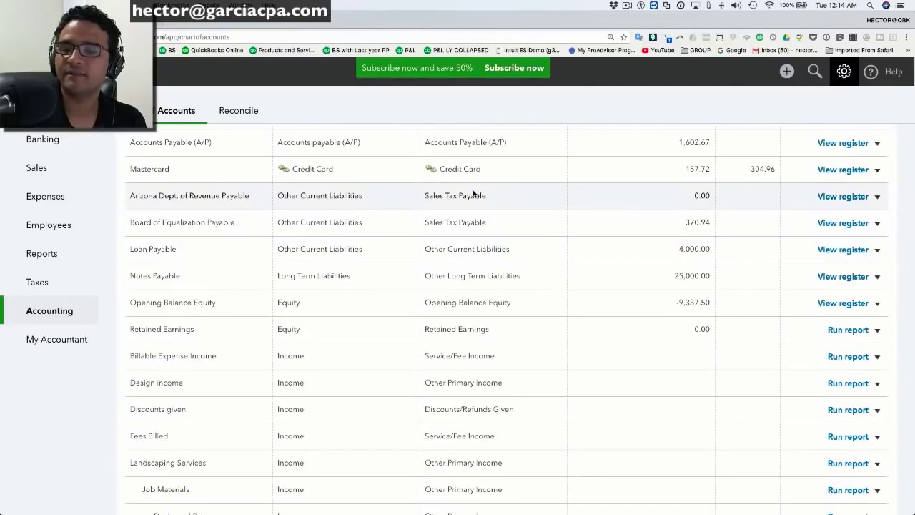
pyautogui.scroll(-2, 333, 278)
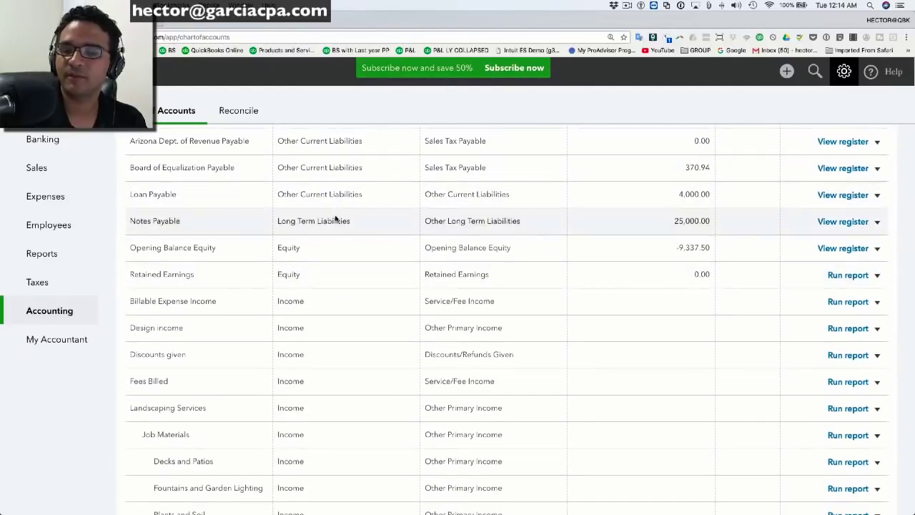
pyautogui.scroll(-3, 311, 303)
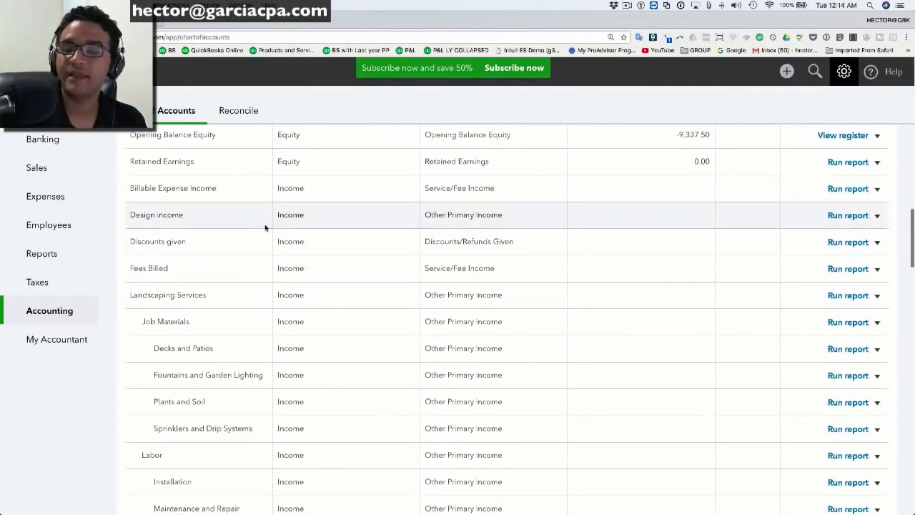
# - Review the Income, Cost of Goods Sold, Expenses, Other Income and Other Expense accounts, and return to the start of the list
pyautogui.scroll(-12, 350, 234)
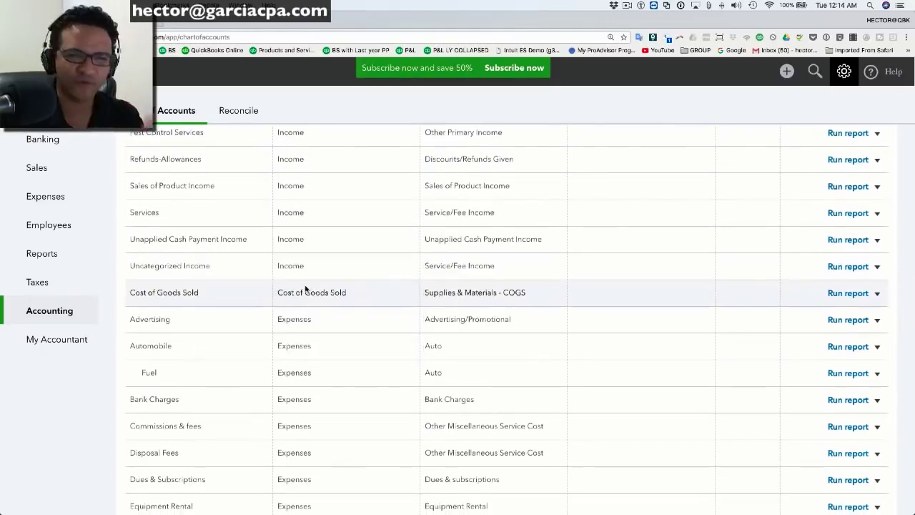
pyautogui.scroll(-3, 307, 286)
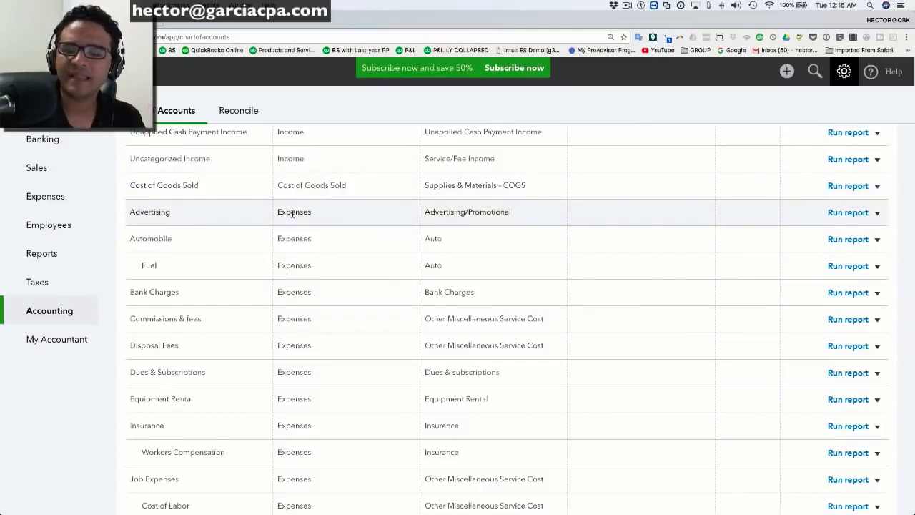
pyautogui.scroll(-20, 292, 214)
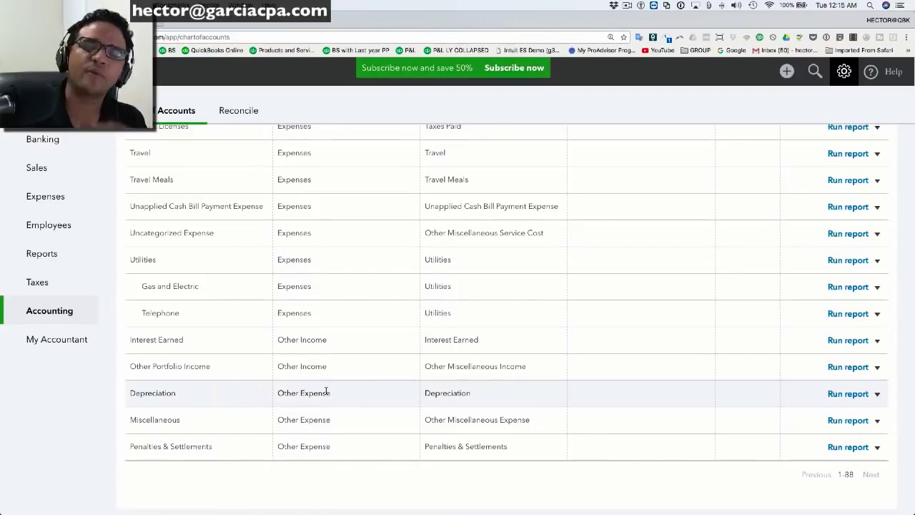
pyautogui.scroll(20, 339, 312)
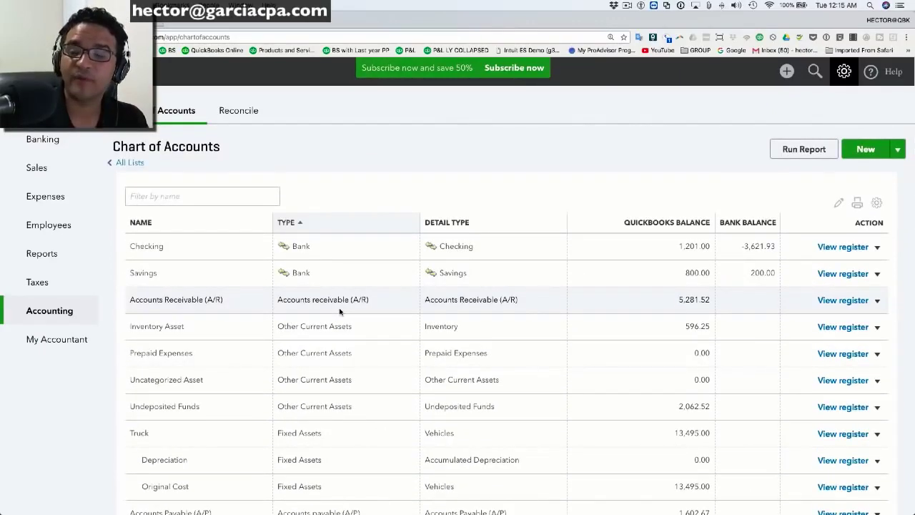
pyautogui.scroll(-2, 340, 313)
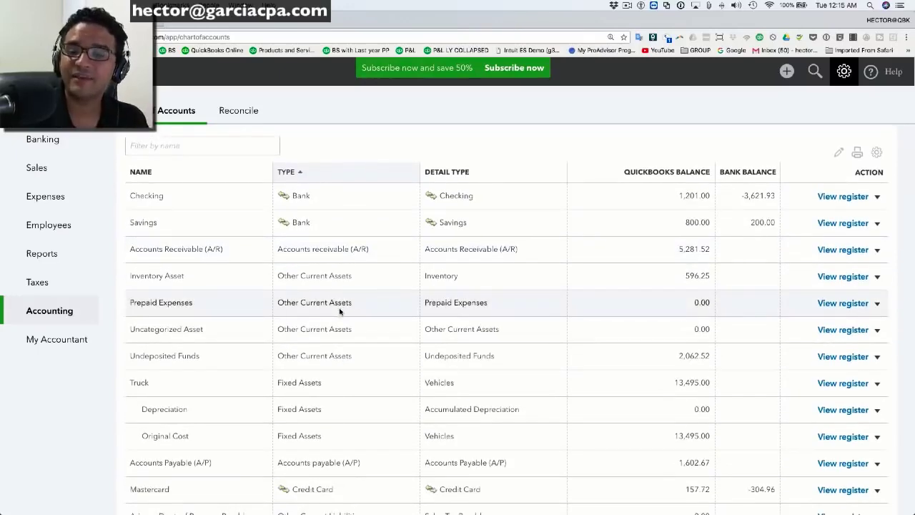
pyautogui.scroll(-1, 697, 308)
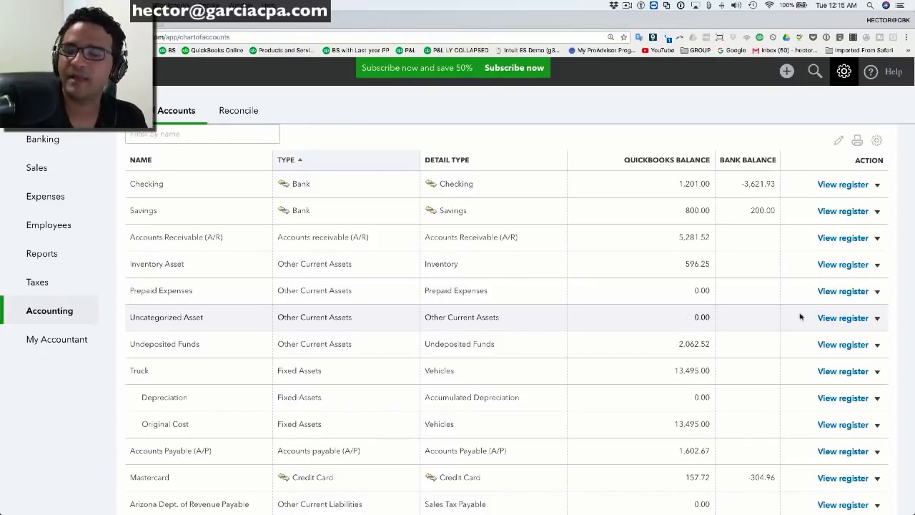
# - Try to delete the Uncategorized Asset account from the Chart of Accounts
pyautogui.click(878, 318)
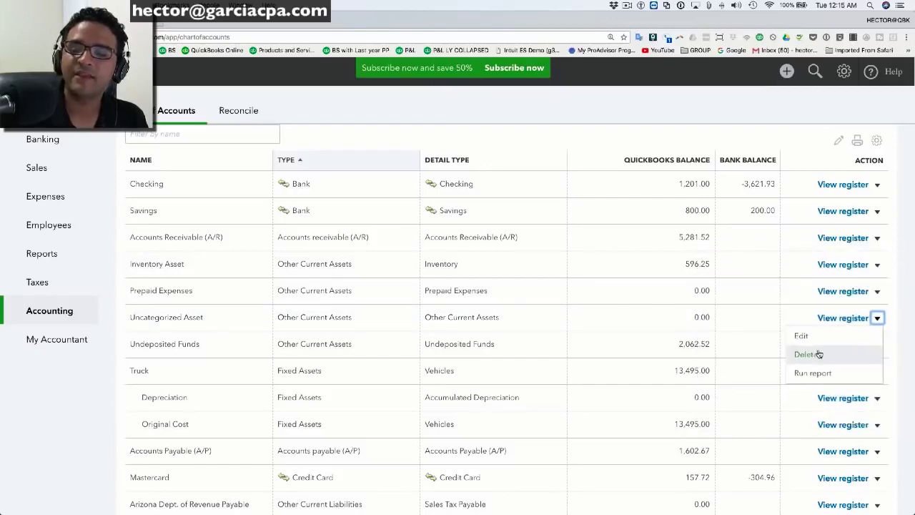
pyautogui.click(819, 356)
pyautogui.click(520, 315)
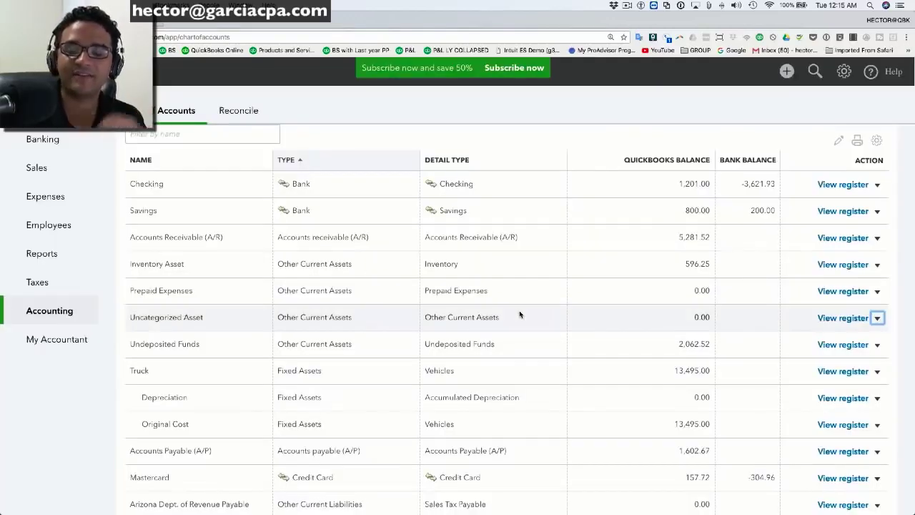
# - Delete the Prepaid Expenses account from the Chart of Accounts and confirm the deletion
pyautogui.scroll(-2, 872, 286)
pyautogui.click(878, 248)
pyautogui.click(787, 284)
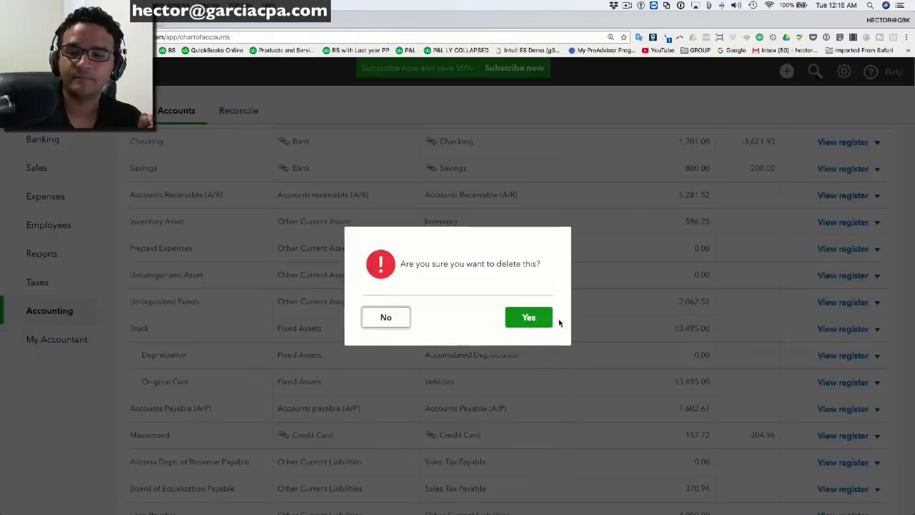
pyautogui.click(532, 317)
# - Examine how the Chart of Accounts is ordered by type, from bank and asset accounts through liabilities and equity to income
pyautogui.scroll(-5, 538, 337)
pyautogui.scroll(3, 537, 338)
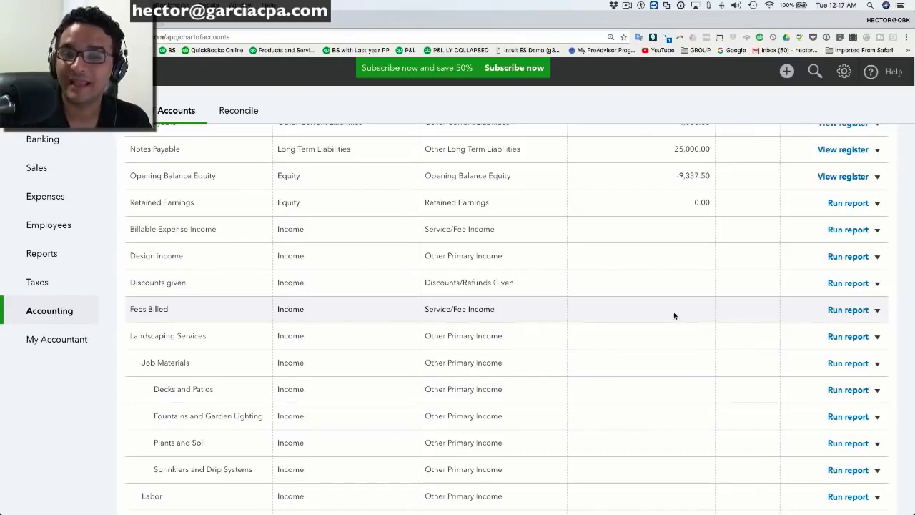
pyautogui.scroll(5, 551, 259)
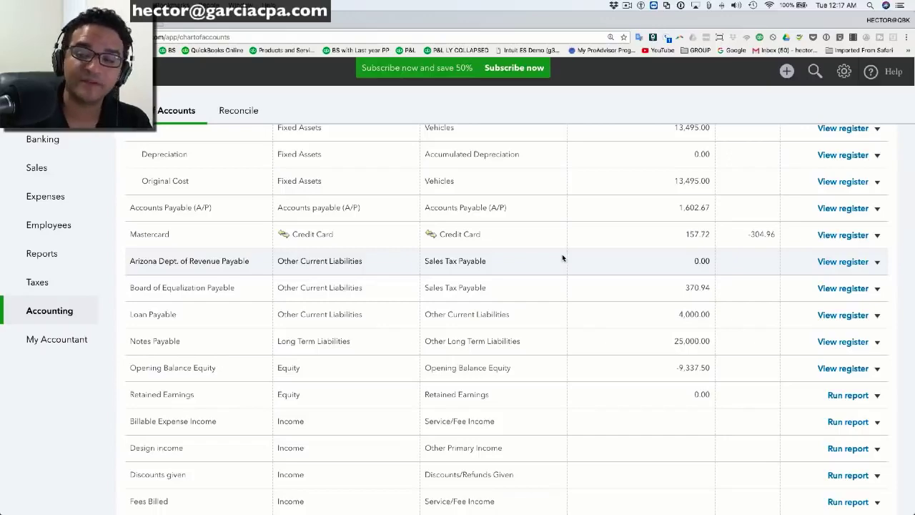
pyautogui.scroll(5, 562, 254)
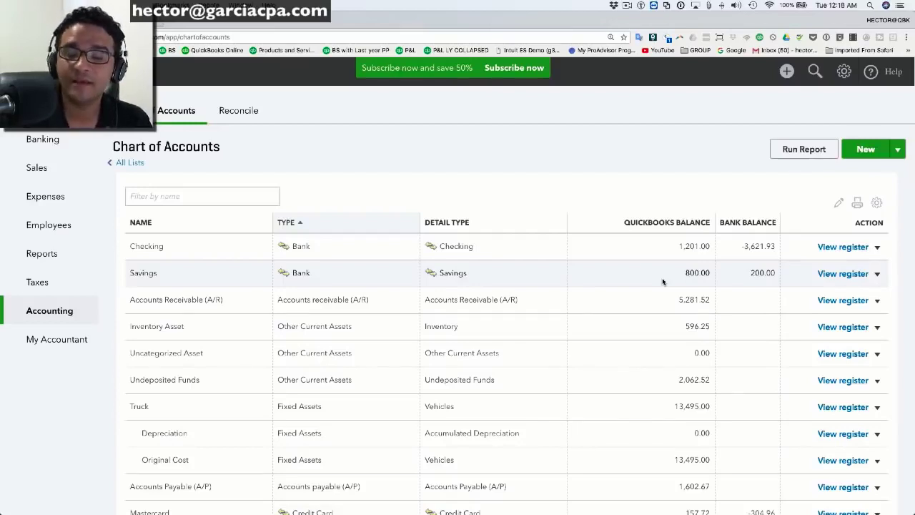
pyautogui.scroll(-8, 663, 281)
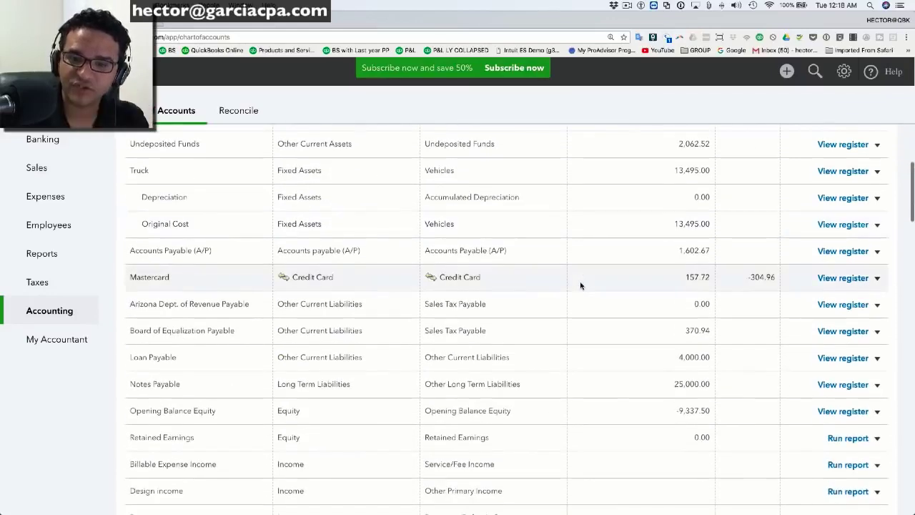
pyautogui.scroll(-1, 513, 323)
pyautogui.scroll(-3, 512, 328)
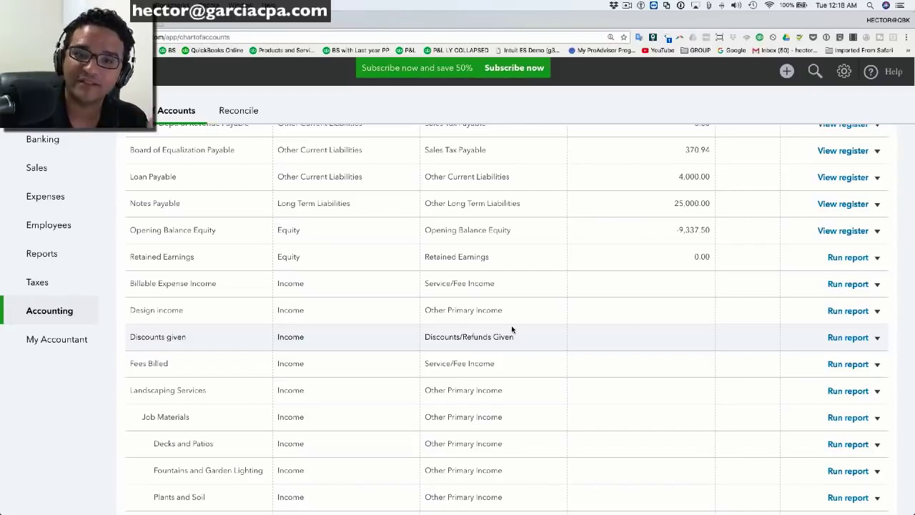
pyautogui.scroll(14, 512, 329)
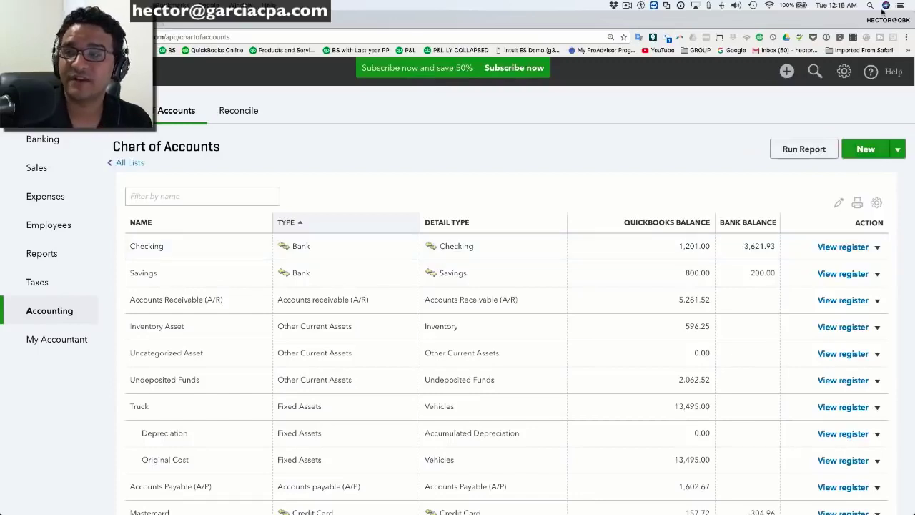
# - Create a new expense with Books by Bessie as the payee
pyautogui.click(787, 71)
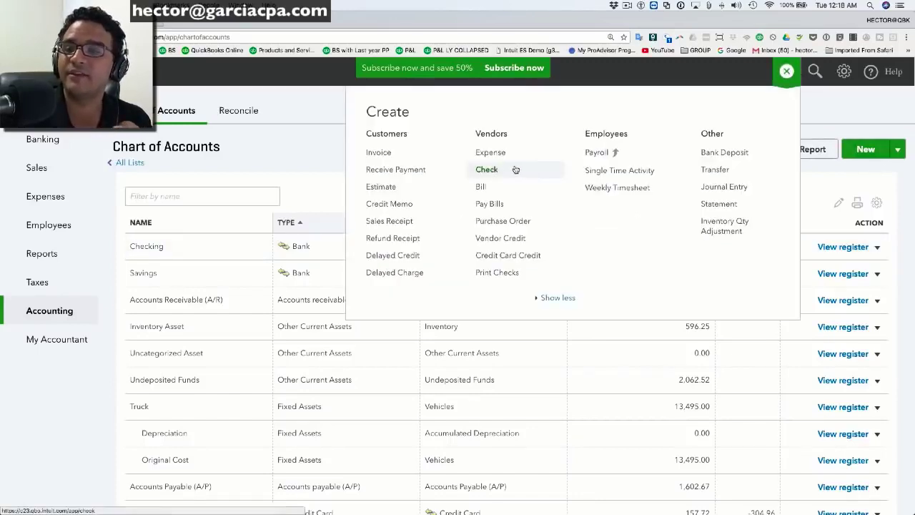
pyautogui.click(493, 156)
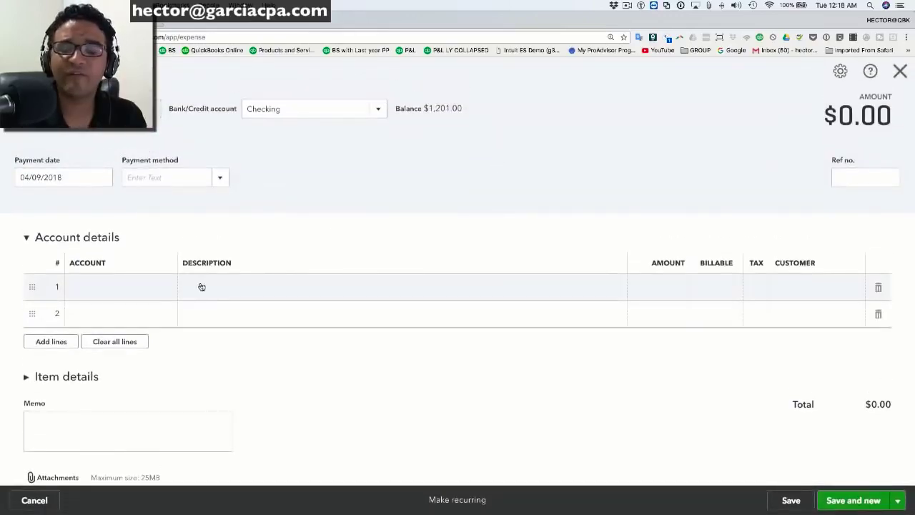
pyautogui.click(156, 289)
pyautogui.click(154, 113)
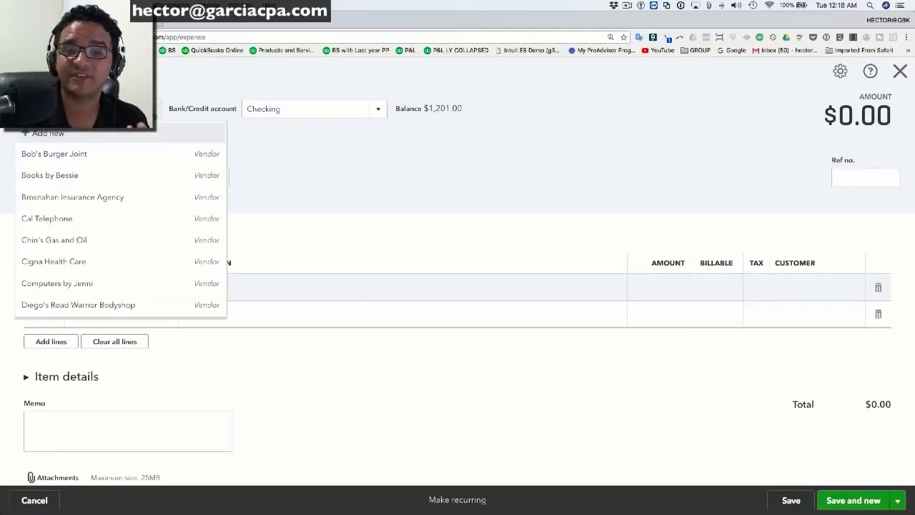
pyautogui.click(65, 176)
# - Enter an amount of 1000 on the first account line and try to save the expense without an account
pyautogui.click(863, 177)
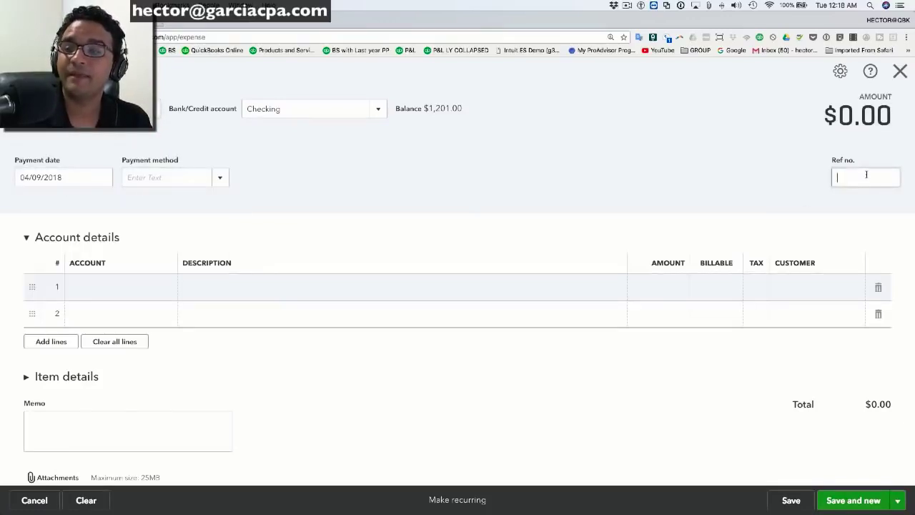
pyautogui.click(661, 291)
pyautogui.write('1000')
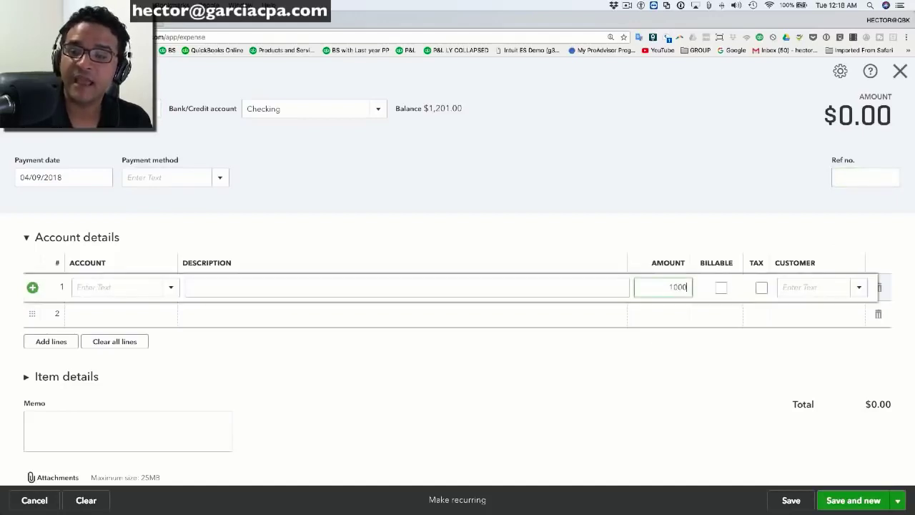
pyautogui.click(136, 287)
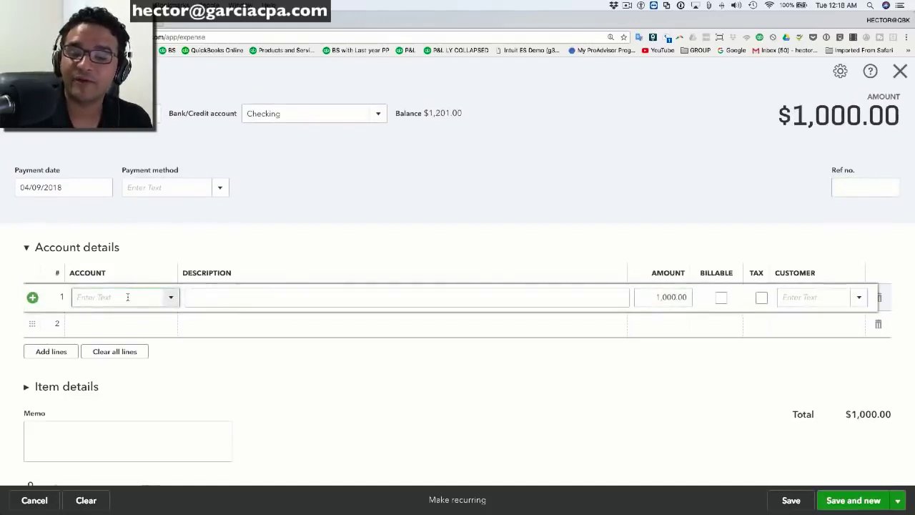
pyautogui.click(791, 500)
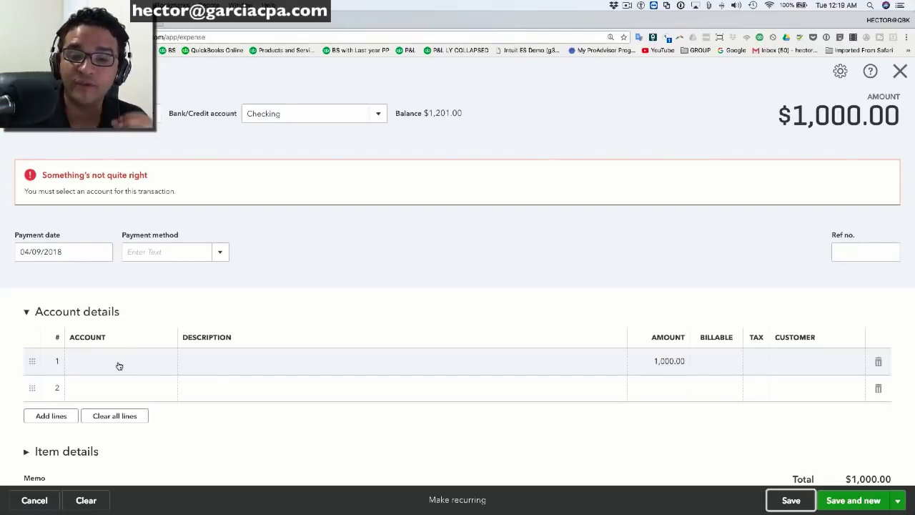
# - Review the expense accounts offered for the first line of the expense
pyautogui.click(120, 364)
pyautogui.click(174, 364)
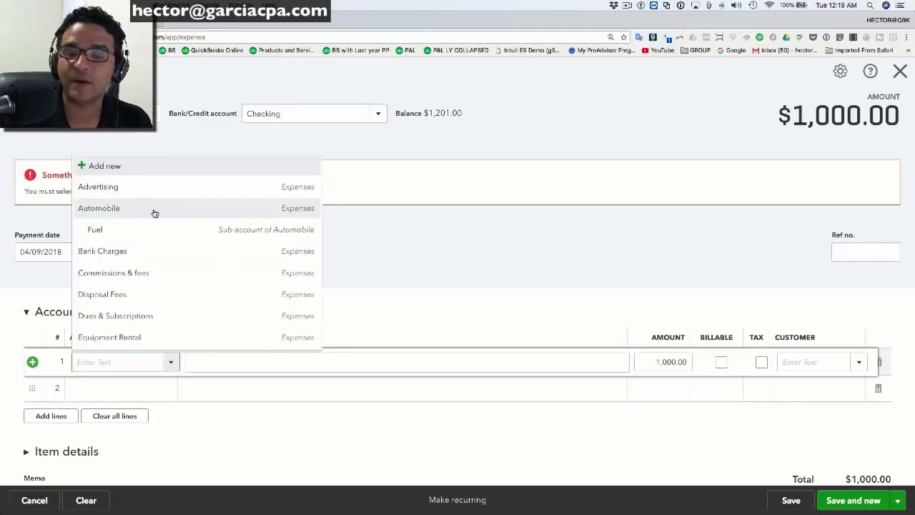
pyautogui.scroll(-8, 165, 245)
pyautogui.scroll(-10, 165, 245)
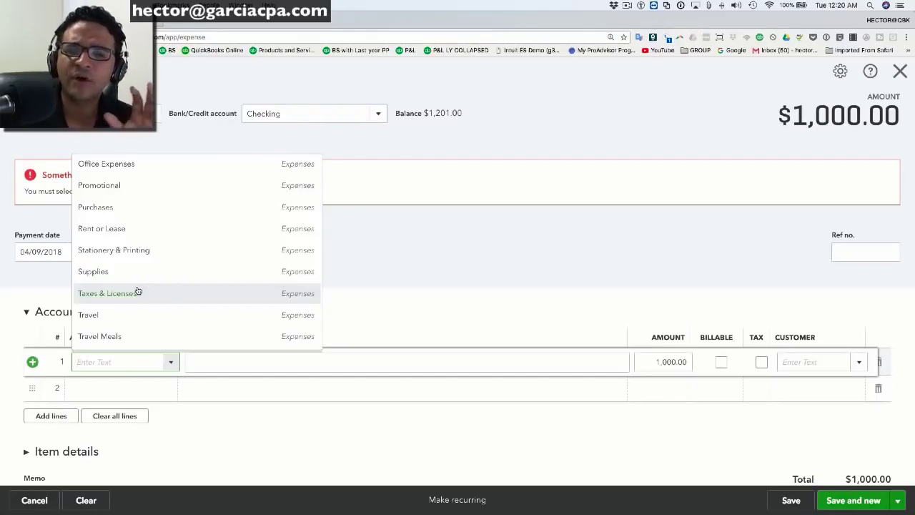
pyautogui.scroll(3, 145, 291)
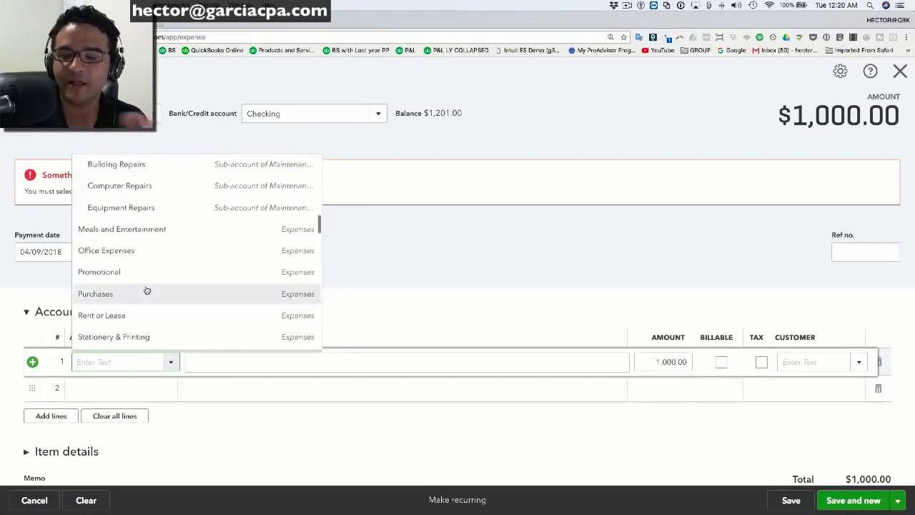